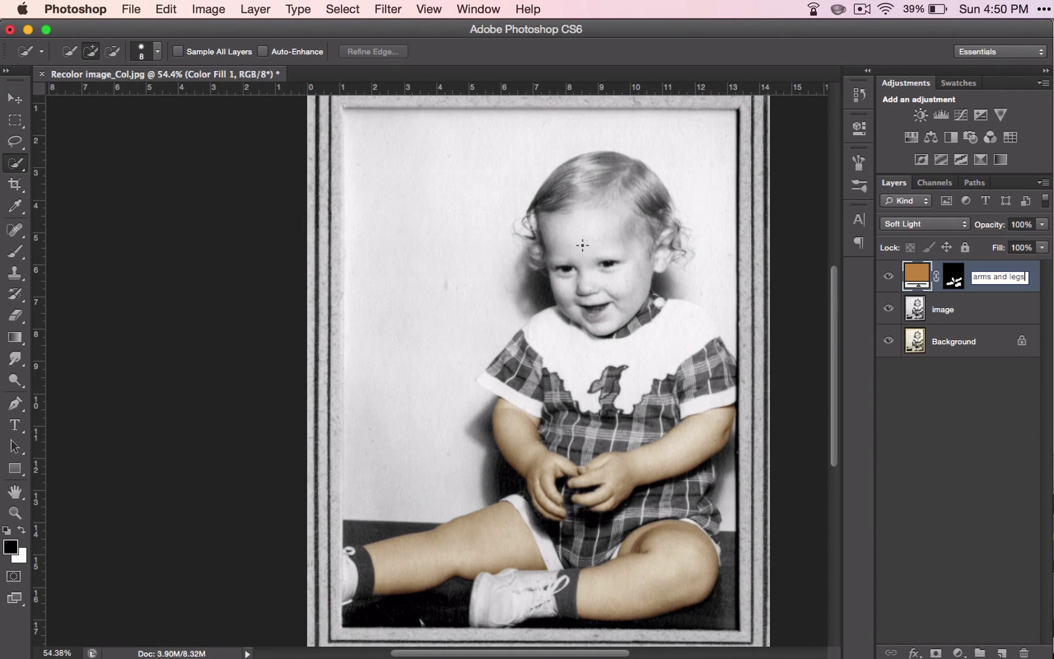
# Step: Commit the layer name 'arms and legs' and zoom in on the child's face
pyautogui.press('Return')
pyautogui.scroll(5, 582, 244)
pyautogui.hscroll(6, 583, 245)
pyautogui.scroll(2, 582, 244)
# Step: Try a Quick Selection over cheek, nose and forehead, then deselect it
pyautogui.moveTo(572, 341)
pyautogui.mouseDown()
pyautogui.moveTo(542, 458)
pyautogui.moveTo(459, 523)
pyautogui.moveTo(397, 461)
pyautogui.moveTo(360, 357)
pyautogui.mouseUp()
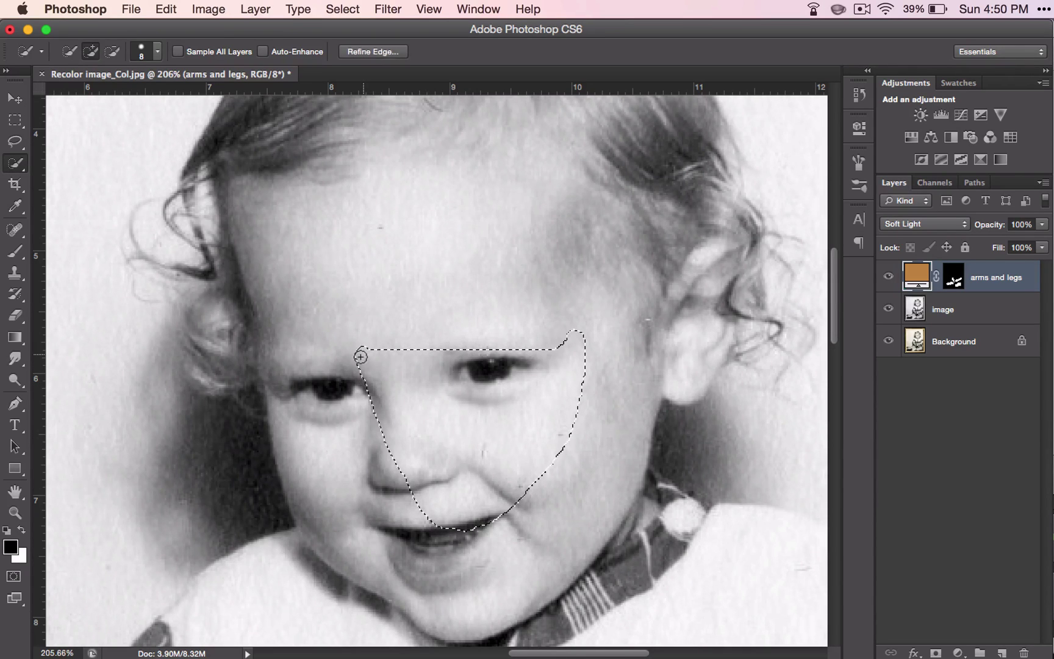
pyautogui.rightClick(276, 339)
pyautogui.click(336, 263)
pyautogui.click(338, 261)
pyautogui.moveTo(376, 242)
pyautogui.mouseDown()
pyautogui.moveTo(475, 300)
pyautogui.moveTo(563, 293)
pyautogui.moveTo(602, 254)
pyautogui.moveTo(623, 261)
pyautogui.moveTo(616, 468)
pyautogui.moveTo(568, 528)
pyautogui.moveTo(470, 580)
pyautogui.moveTo(364, 541)
pyautogui.moveTo(300, 459)
pyautogui.moveTo(247, 211)
pyautogui.mouseUp()
pyautogui.press('super+d')
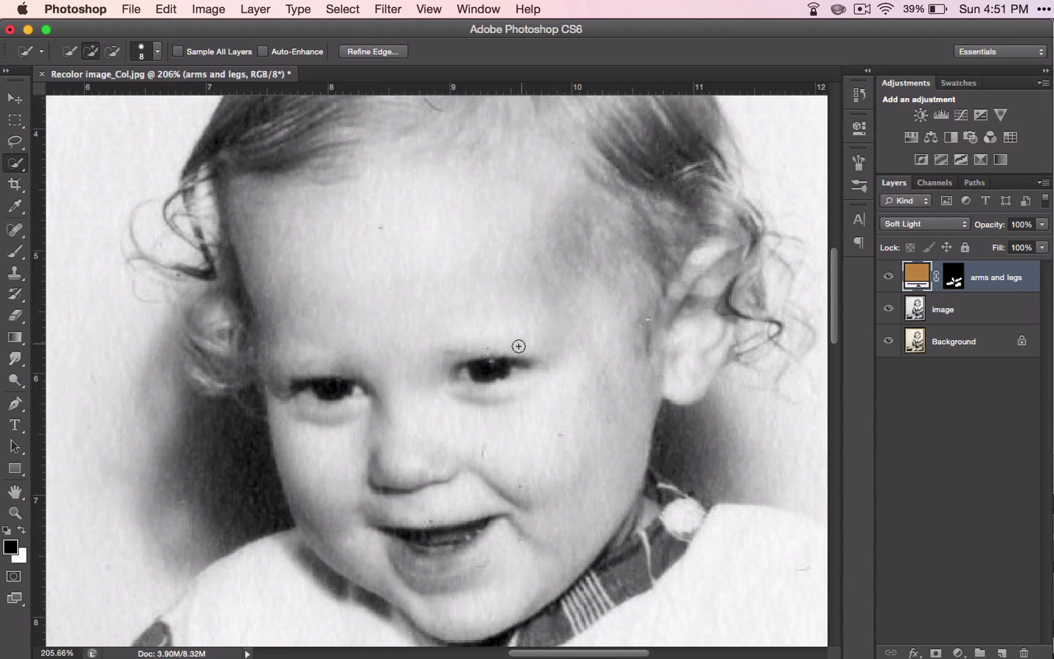
# Step: Fit the whole photo in view and make the image layer active
pyautogui.press('alt')
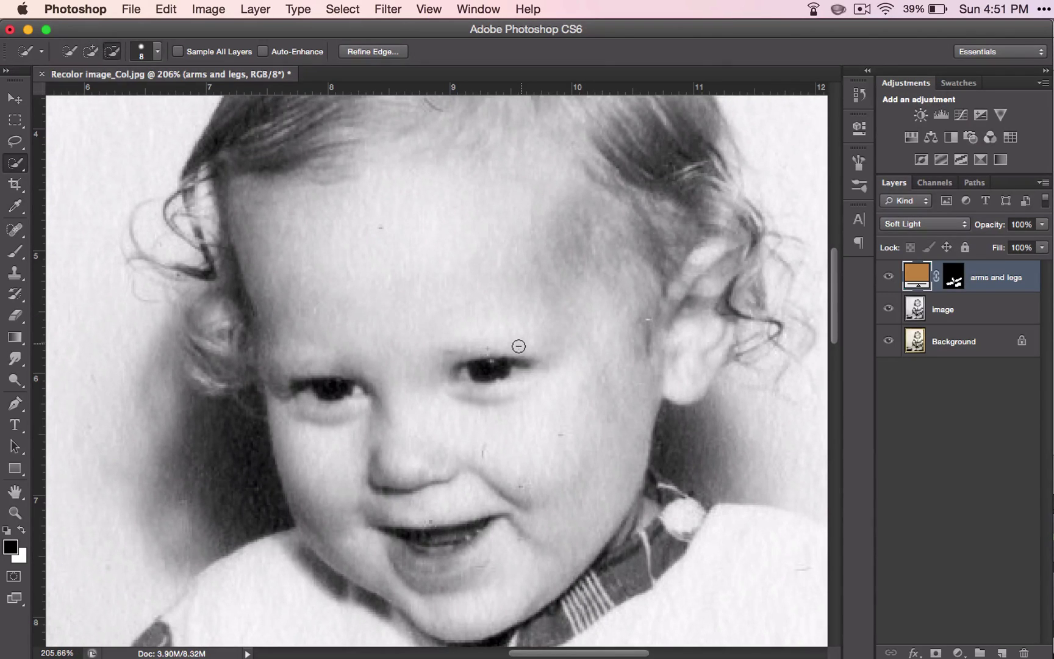
pyautogui.press('super+0')
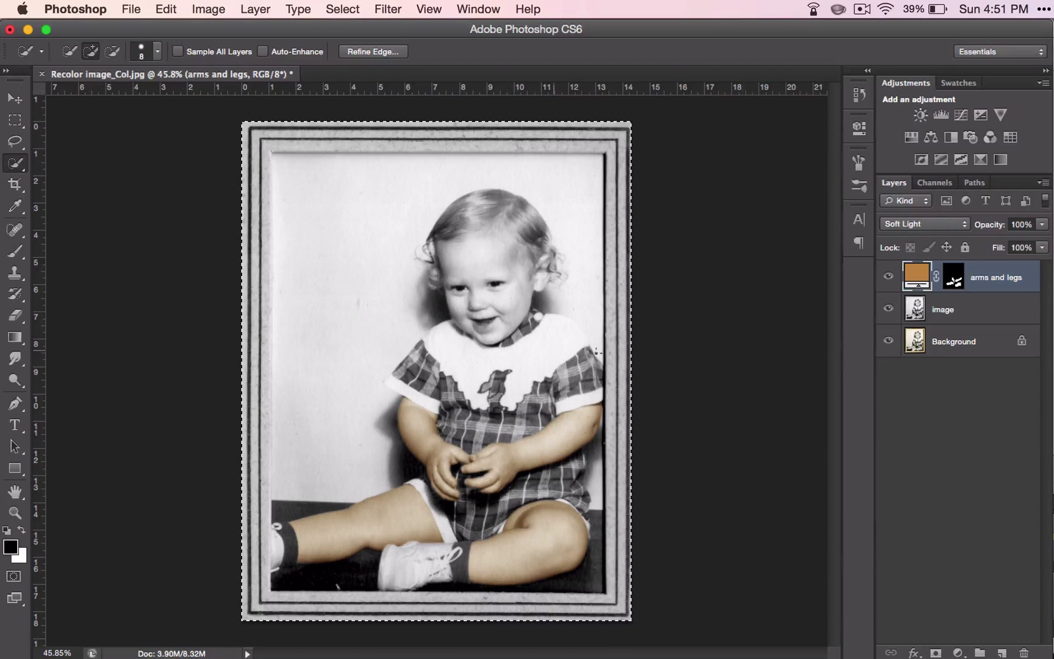
pyautogui.click(929, 308)
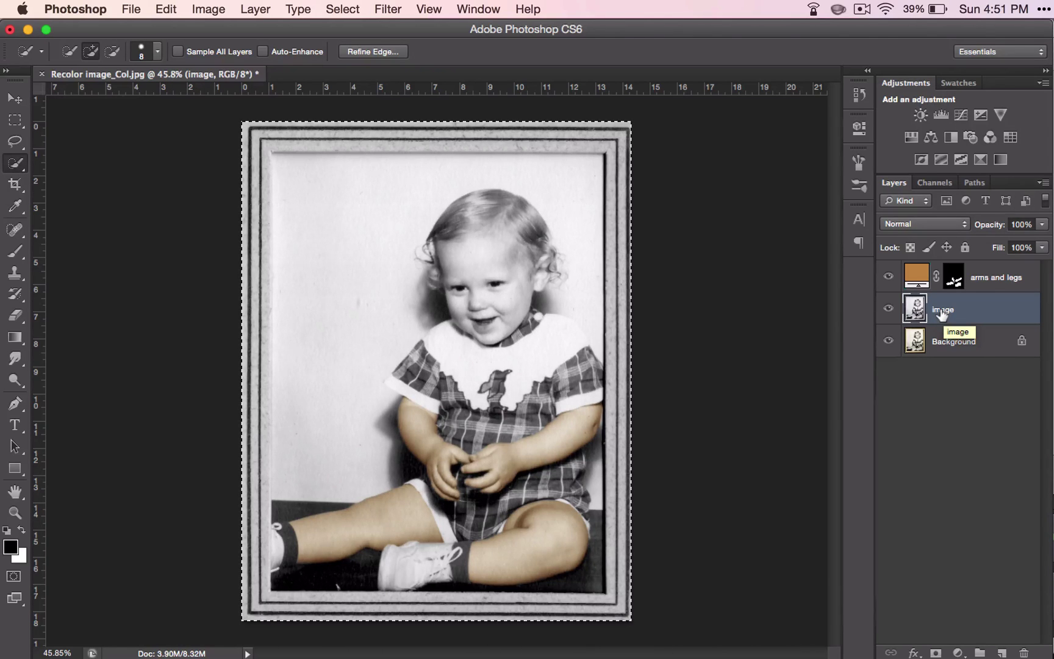
# Step: Replace the old selection with a Quick Selection of the child's whole face, then open the fill layer menu
pyautogui.press('super+d')
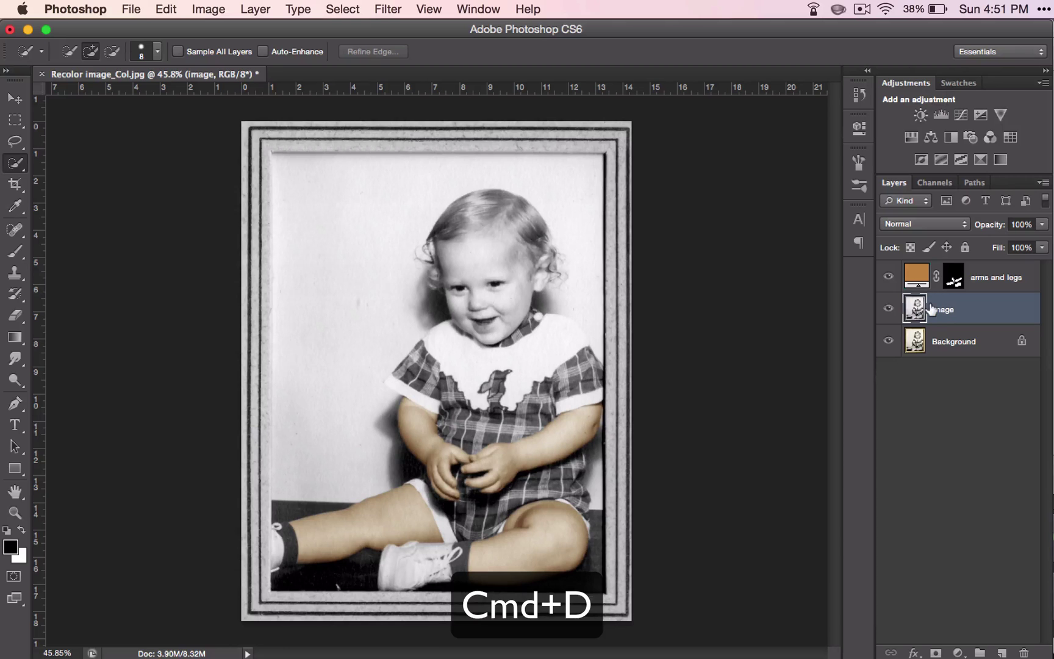
pyautogui.scroll(5, 514, 287)
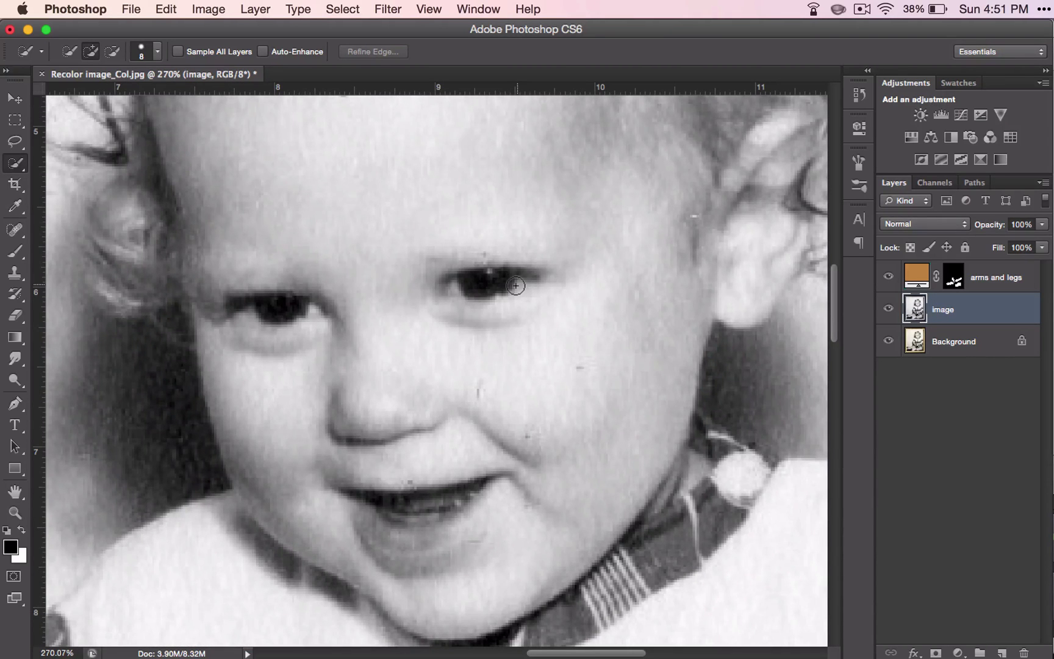
pyautogui.scroll(2, 370, 204)
pyautogui.hscroll(2, 369, 205)
pyautogui.moveTo(218, 439)
pyautogui.mouseDown()
pyautogui.moveTo(255, 529)
pyautogui.moveTo(292, 573)
pyautogui.moveTo(356, 607)
pyautogui.moveTo(453, 562)
pyautogui.moveTo(495, 532)
pyautogui.moveTo(549, 388)
pyautogui.moveTo(584, 367)
pyautogui.moveTo(545, 217)
pyautogui.mouseUp()
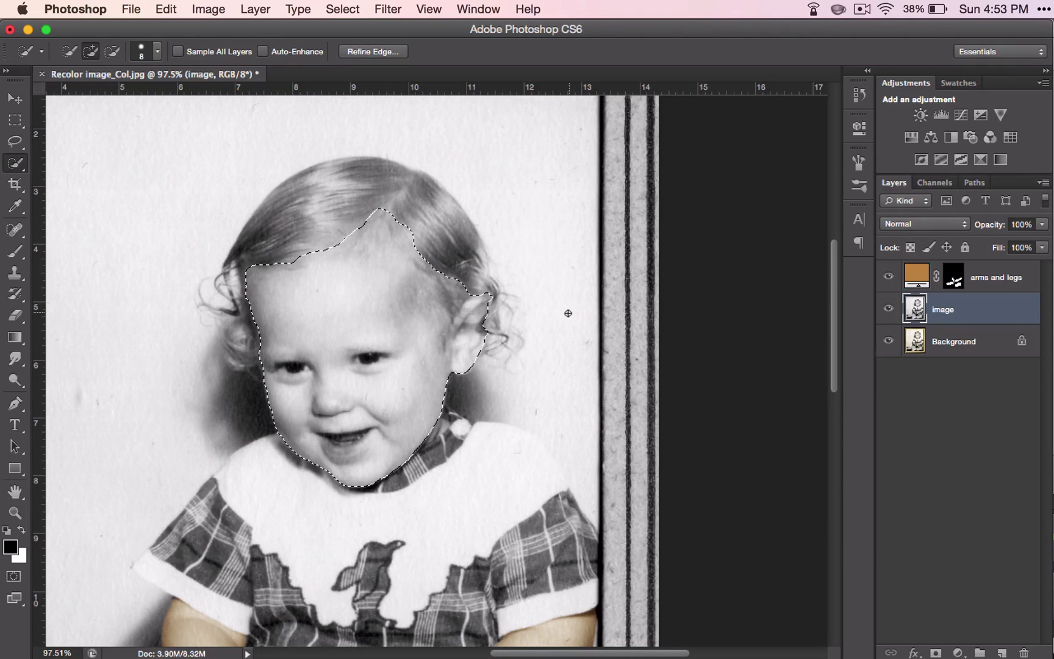
pyautogui.click(958, 652)
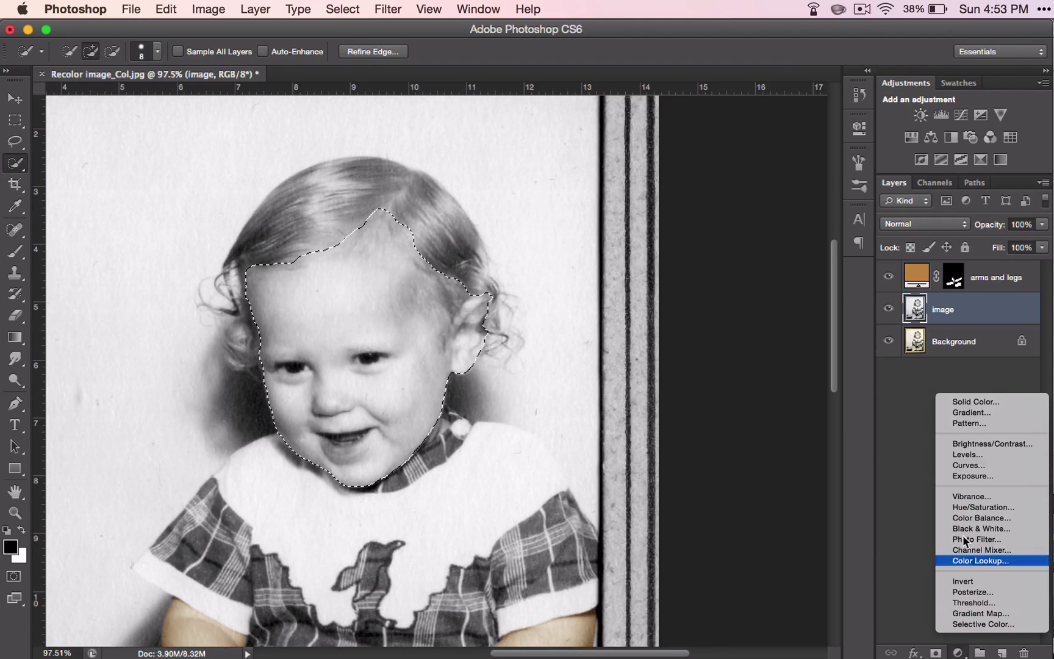
# Step: Add a #c9884e Solid Color fill layer over the face and blend it as Soft Light
pyautogui.click(969, 402)
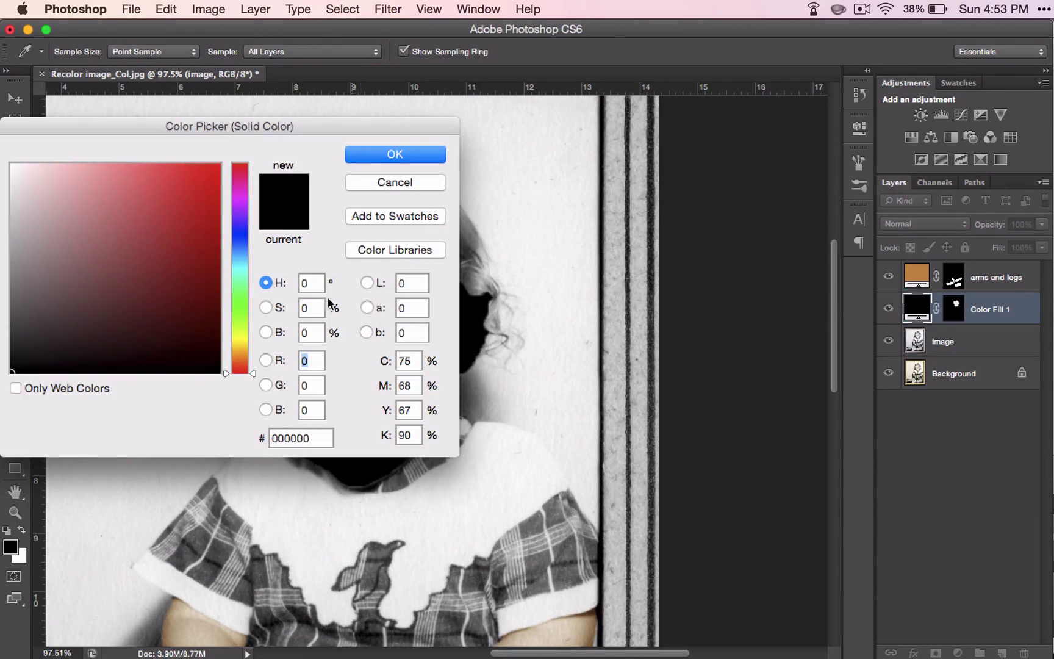
pyautogui.click(239, 357)
pyautogui.click(138, 208)
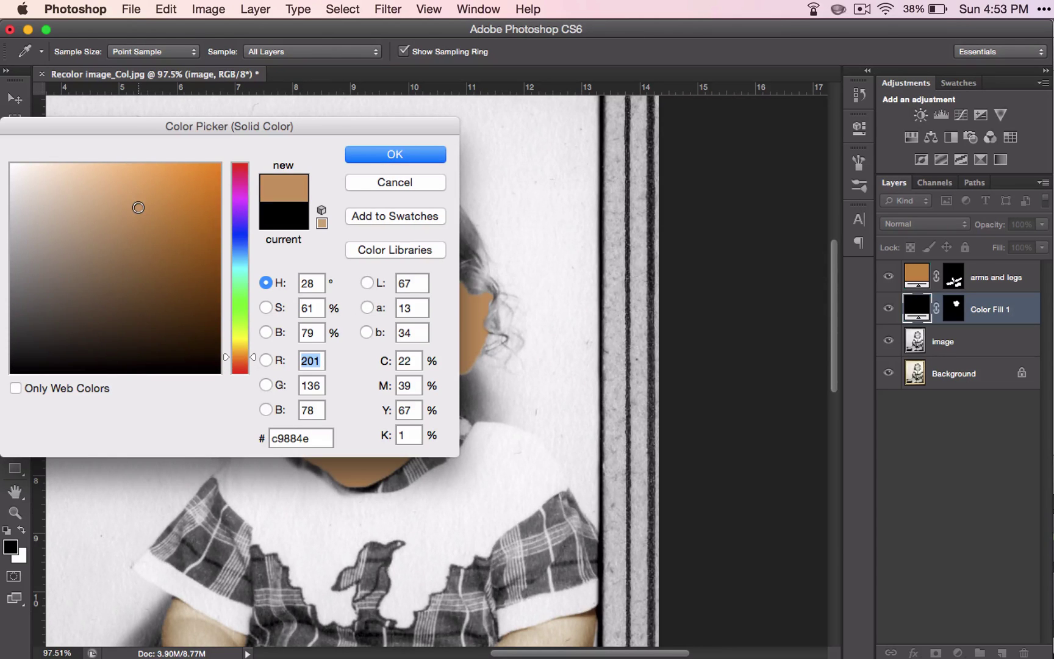
pyautogui.click(392, 156)
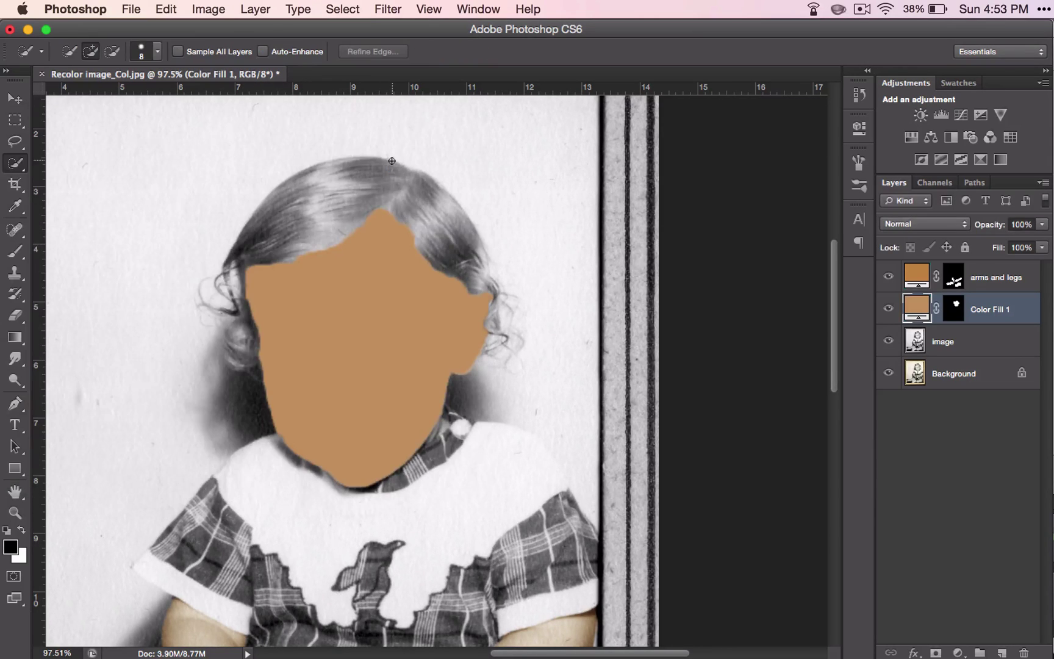
pyautogui.click(933, 223)
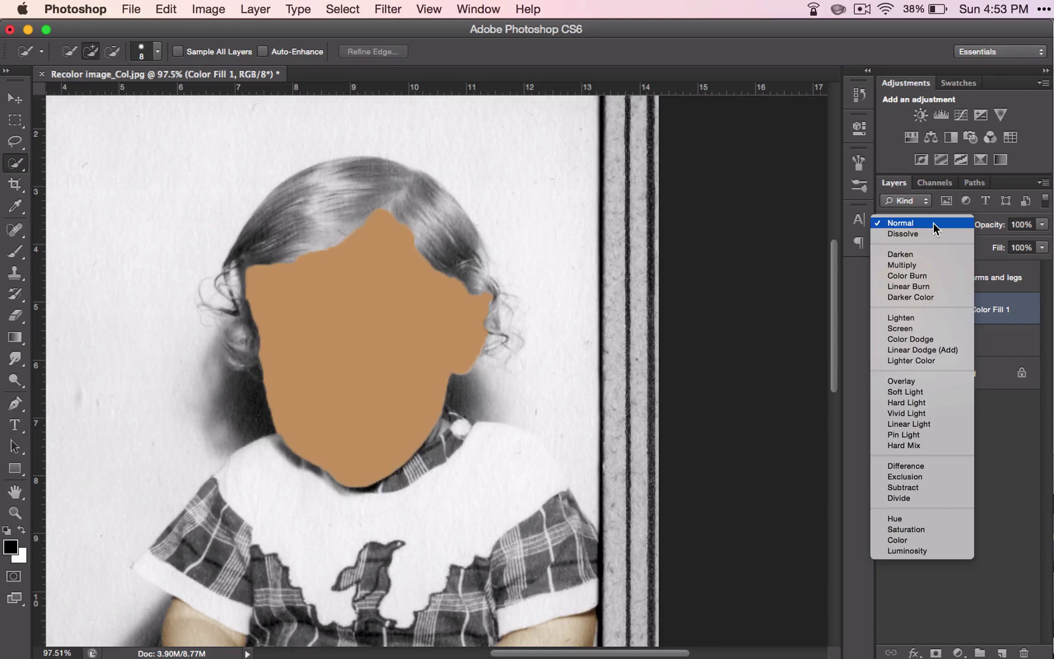
pyautogui.click(917, 393)
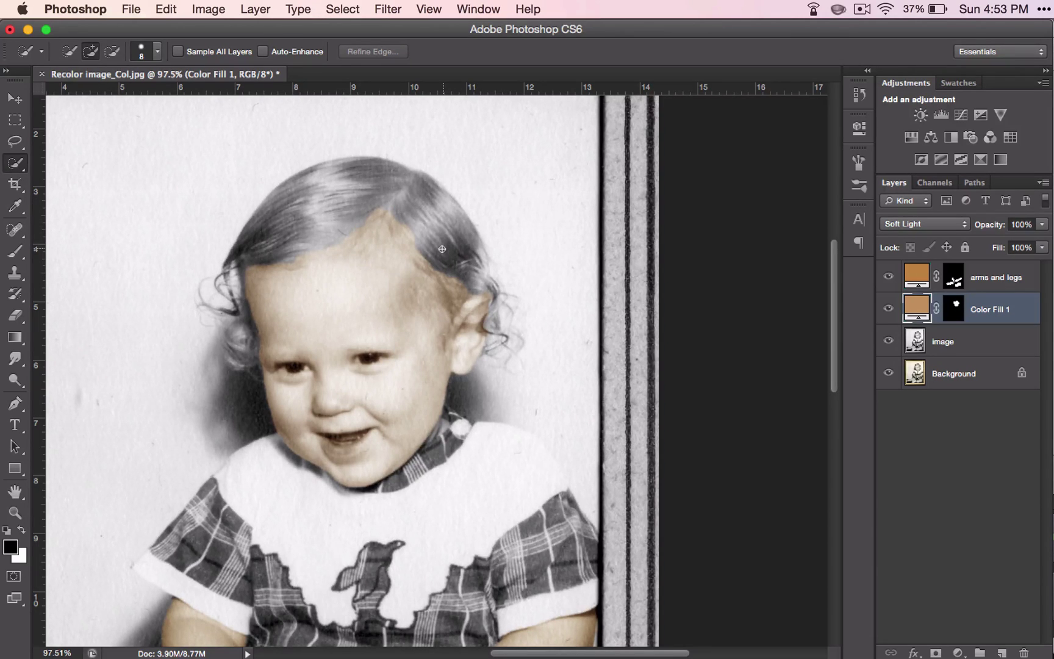
# Step: Undo the Soft Light face fill layer, then try feathering the face selection by 15 pixels
pyautogui.press('alt+super+z')
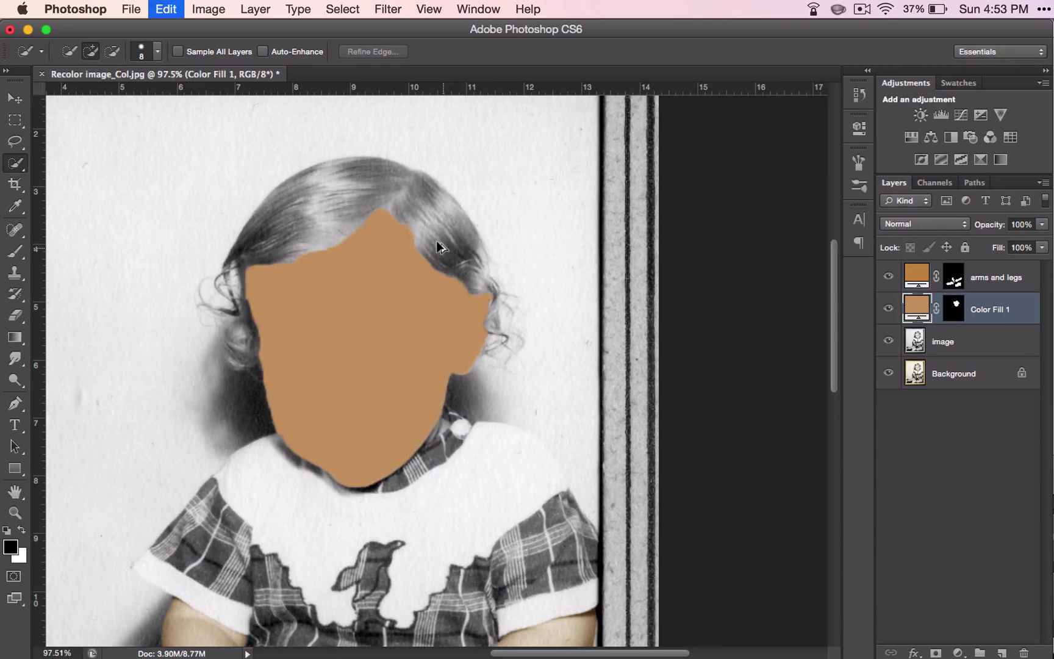
pyautogui.press('alt+super+z')
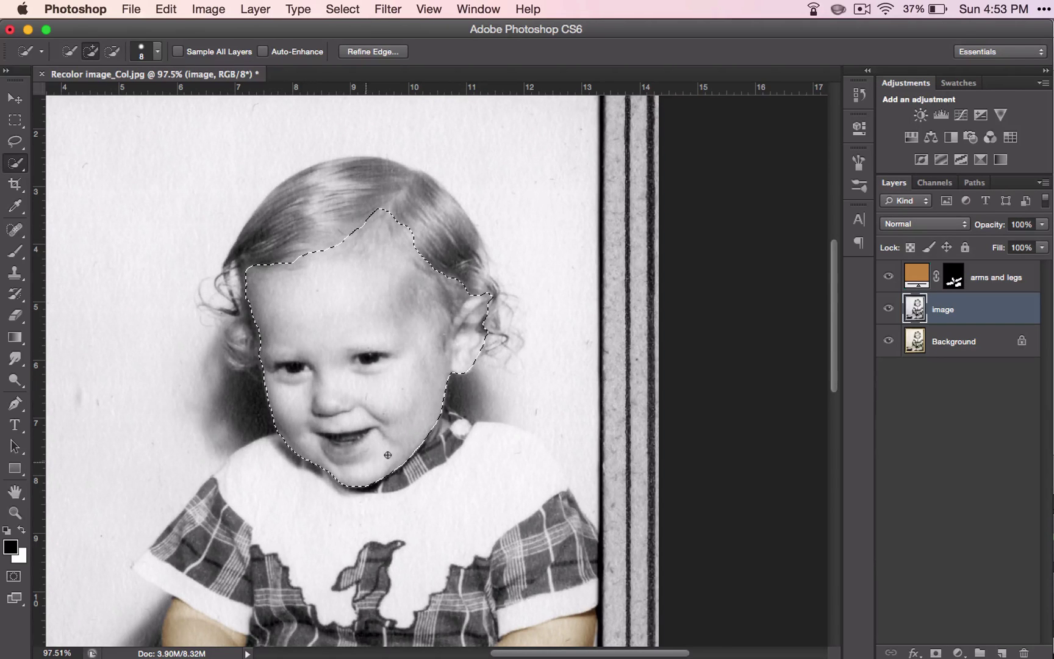
pyautogui.click(340, 9)
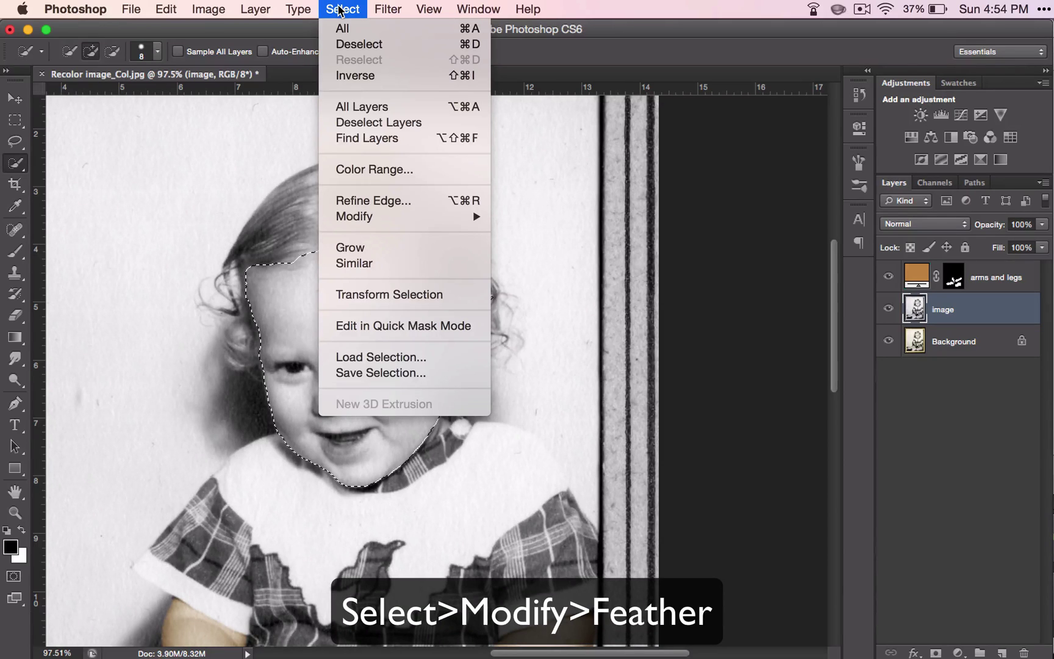
pyautogui.moveTo(482, 217)
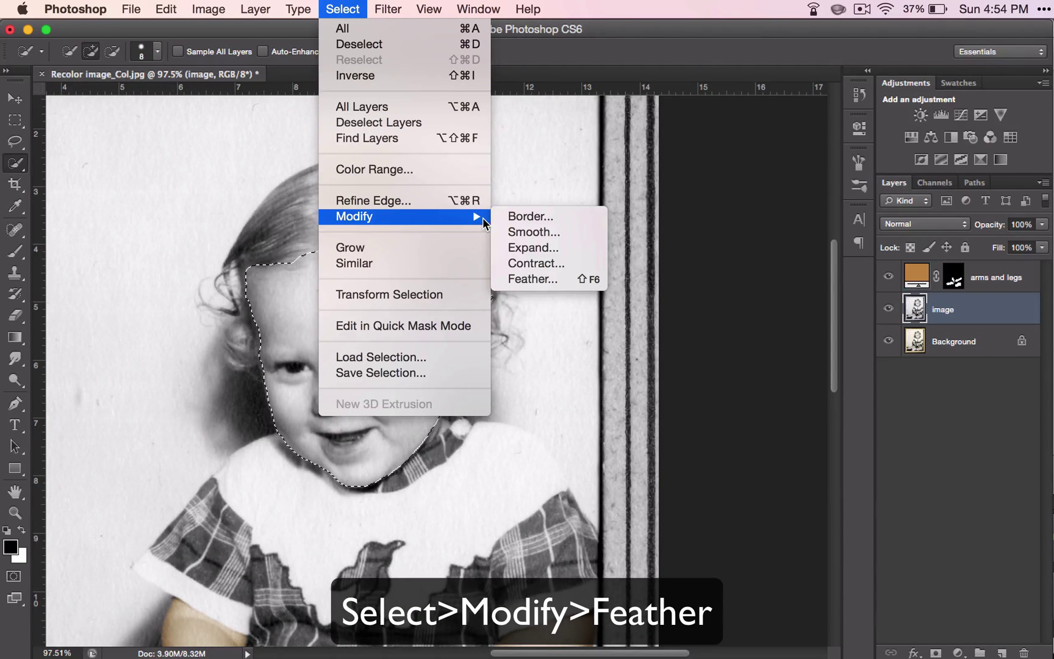
pyautogui.click(536, 279)
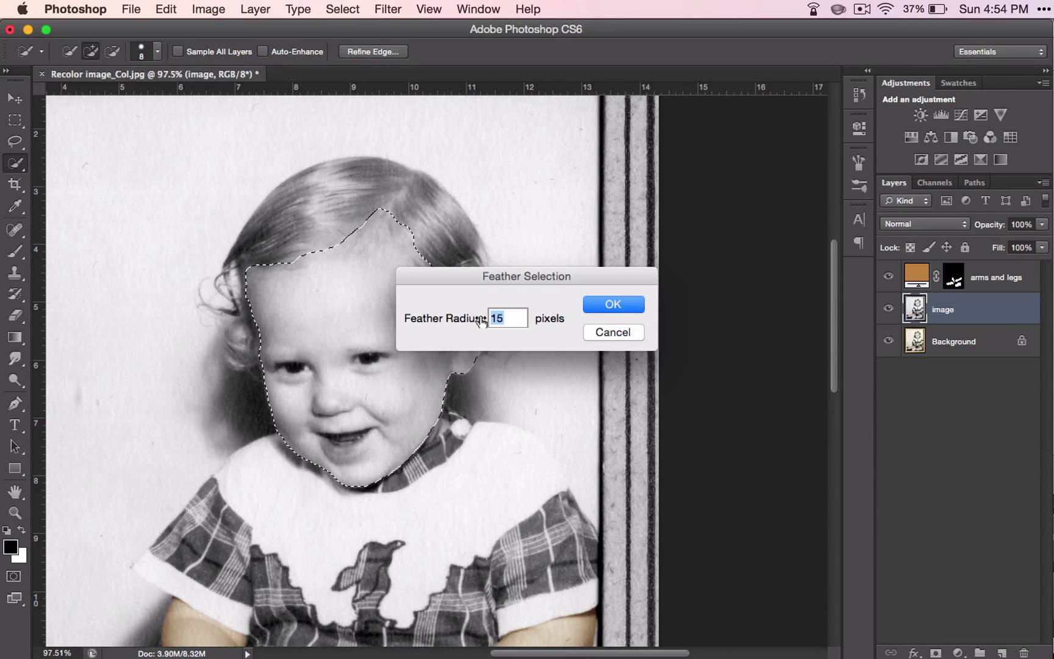
pyautogui.click(605, 307)
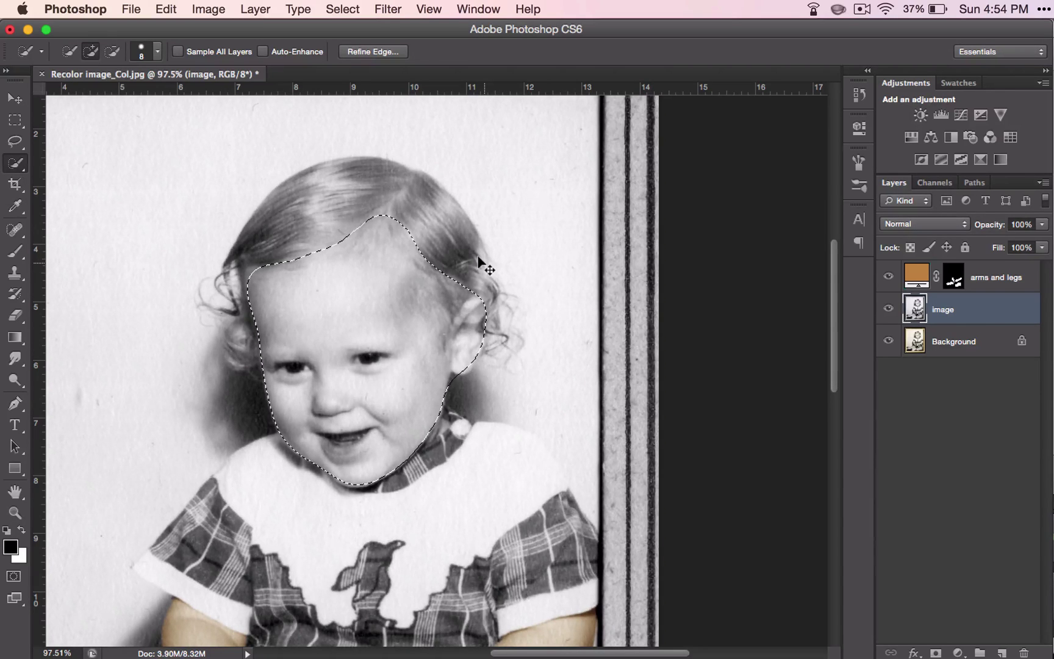
pyautogui.press('super+z')
pyautogui.press('super+z')
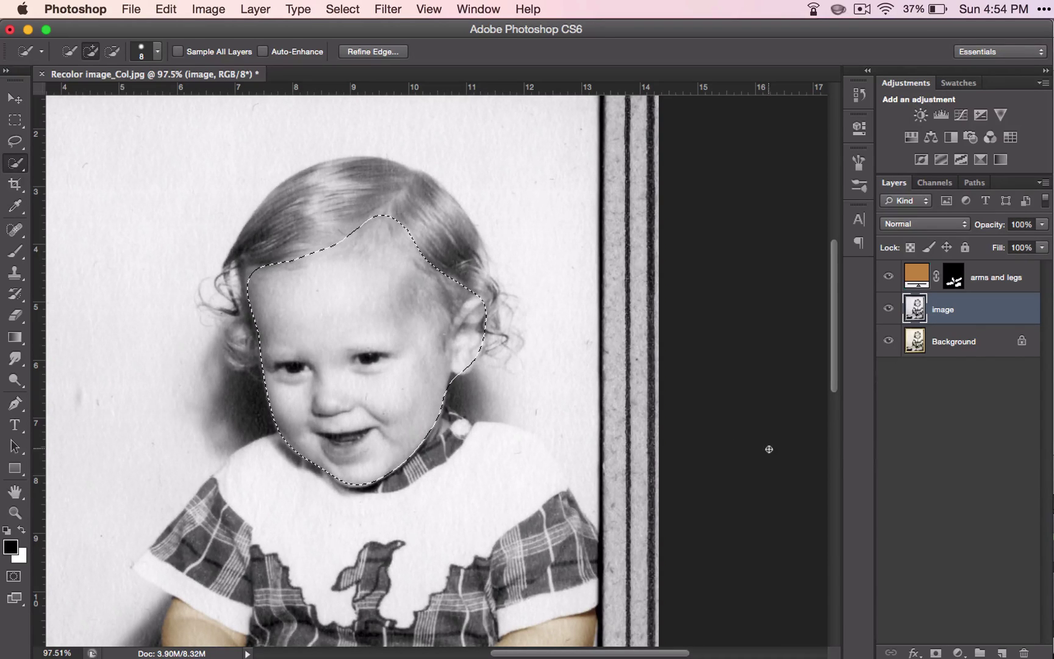
# Step: Add a tan #b38234 Solid Color fill layer over the face set to Soft Light
pyautogui.click(962, 647)
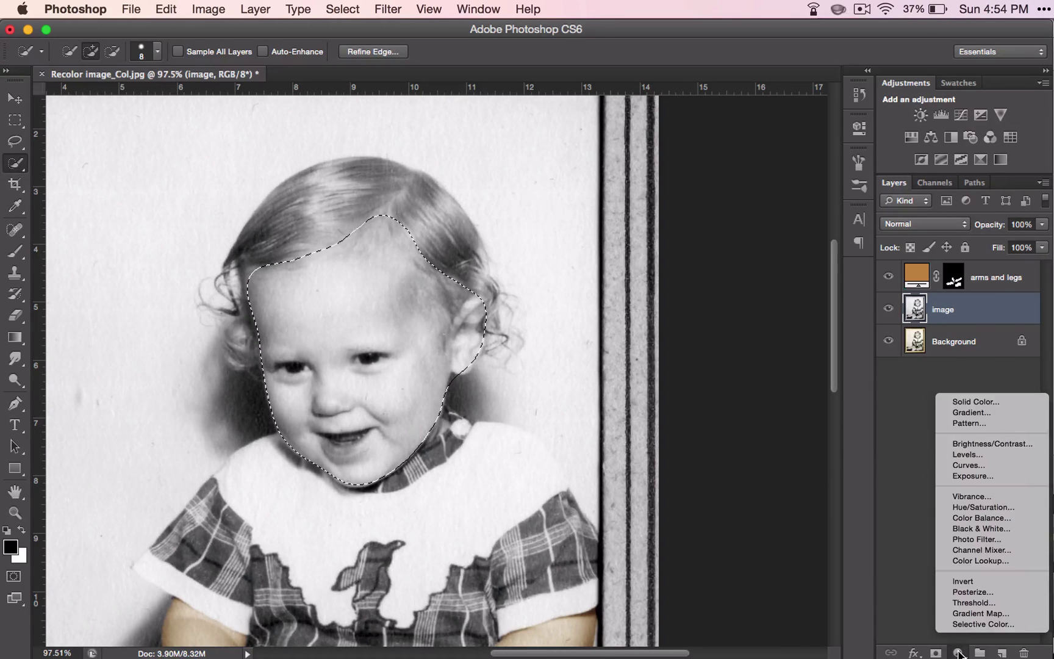
pyautogui.click(965, 405)
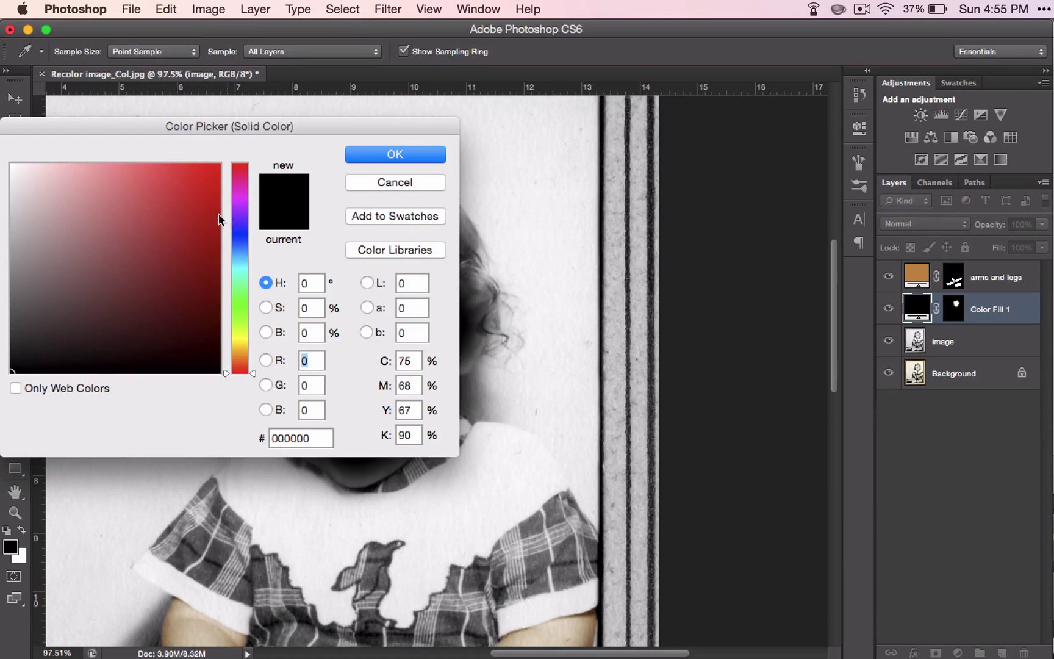
pyautogui.click(240, 352)
pyautogui.moveTo(158, 209)
pyautogui.mouseDown()
pyautogui.moveTo(158, 245)
pyautogui.moveTo(158, 226)
pyautogui.mouseUp()
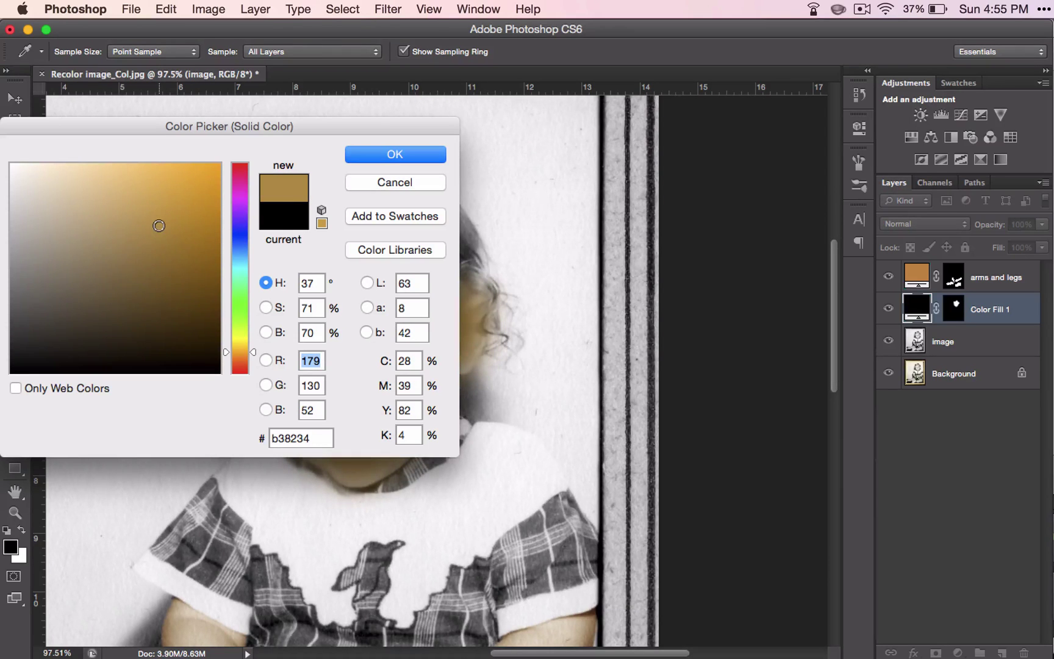
pyautogui.click(372, 155)
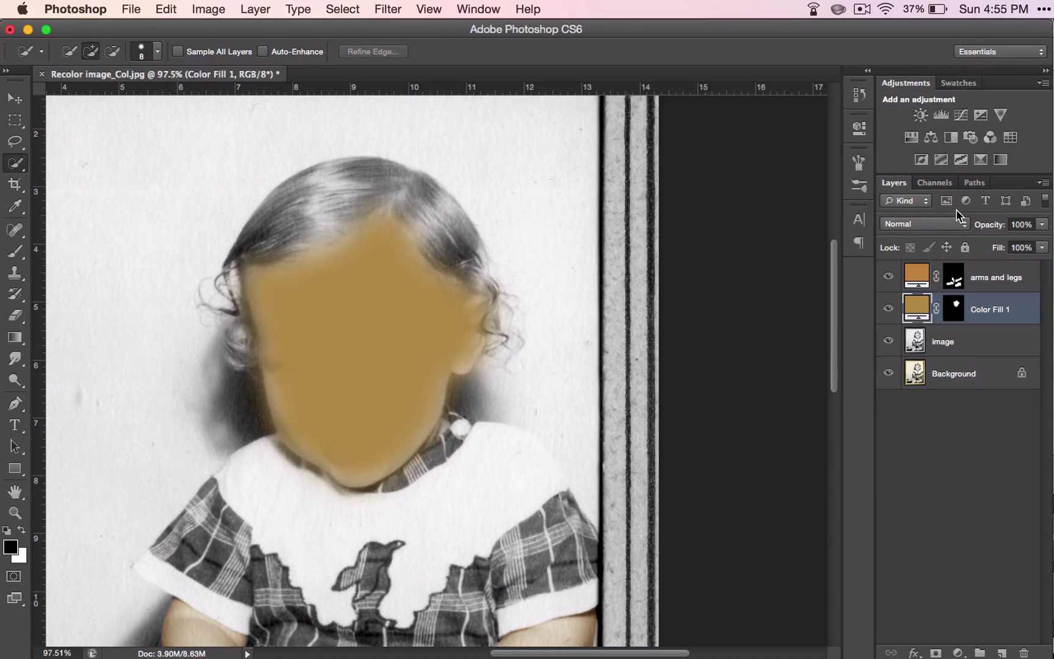
pyautogui.click(943, 223)
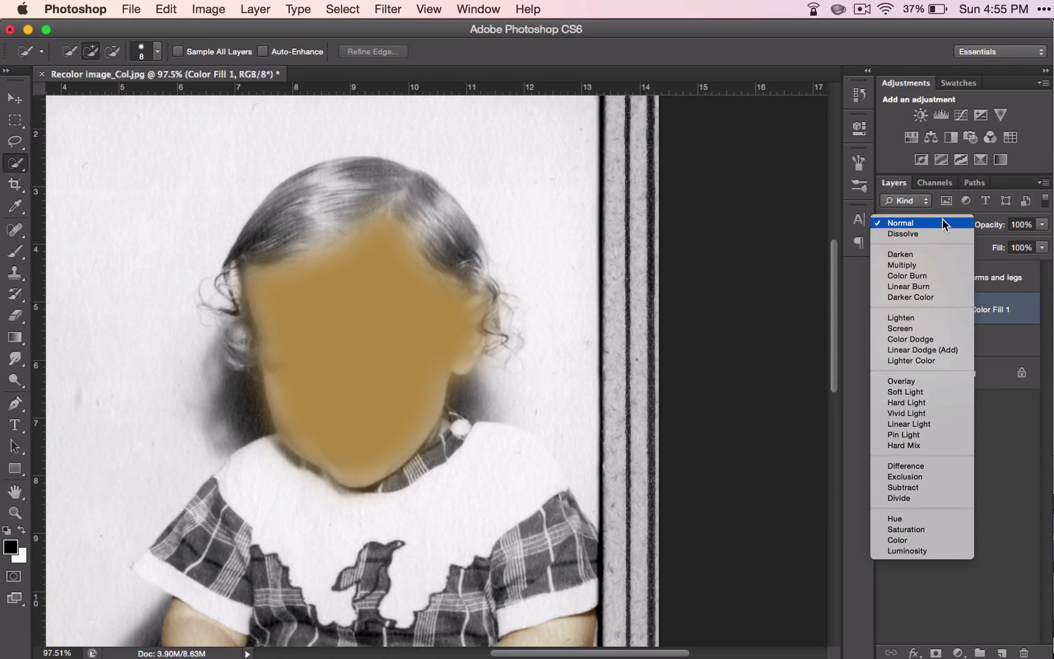
pyautogui.click(911, 391)
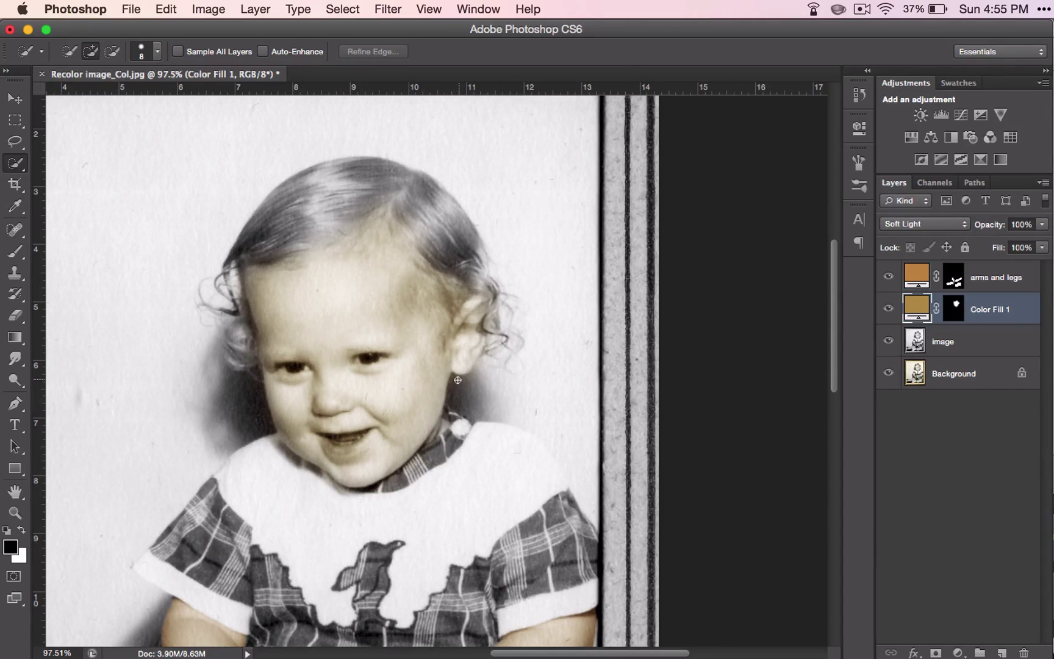
pyautogui.scroll(5, 457, 379)
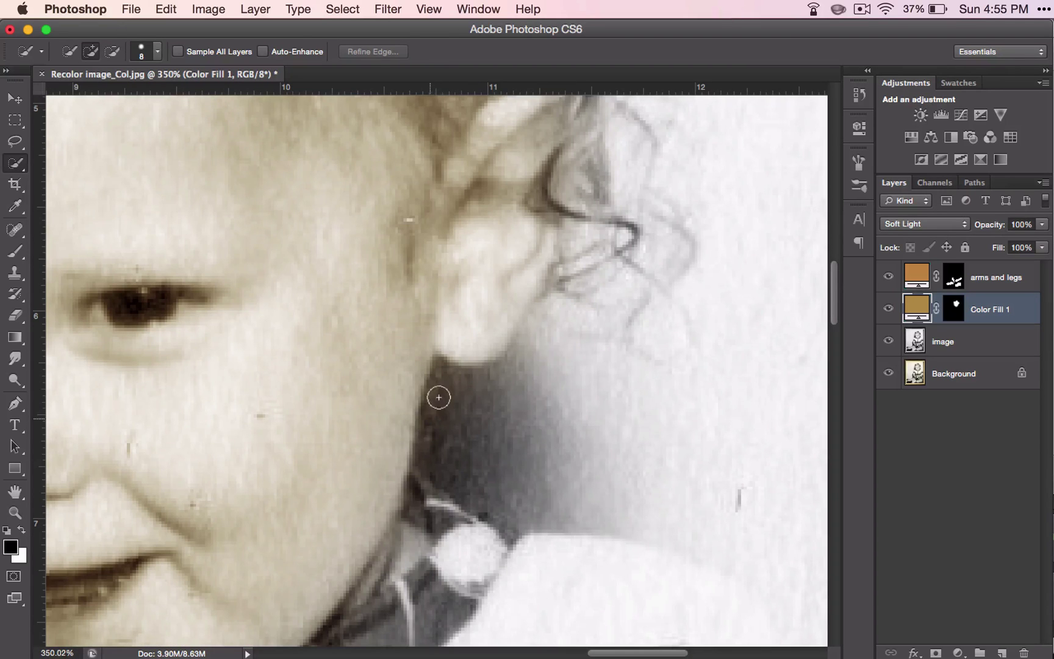
pyautogui.scroll(-2, 437, 444)
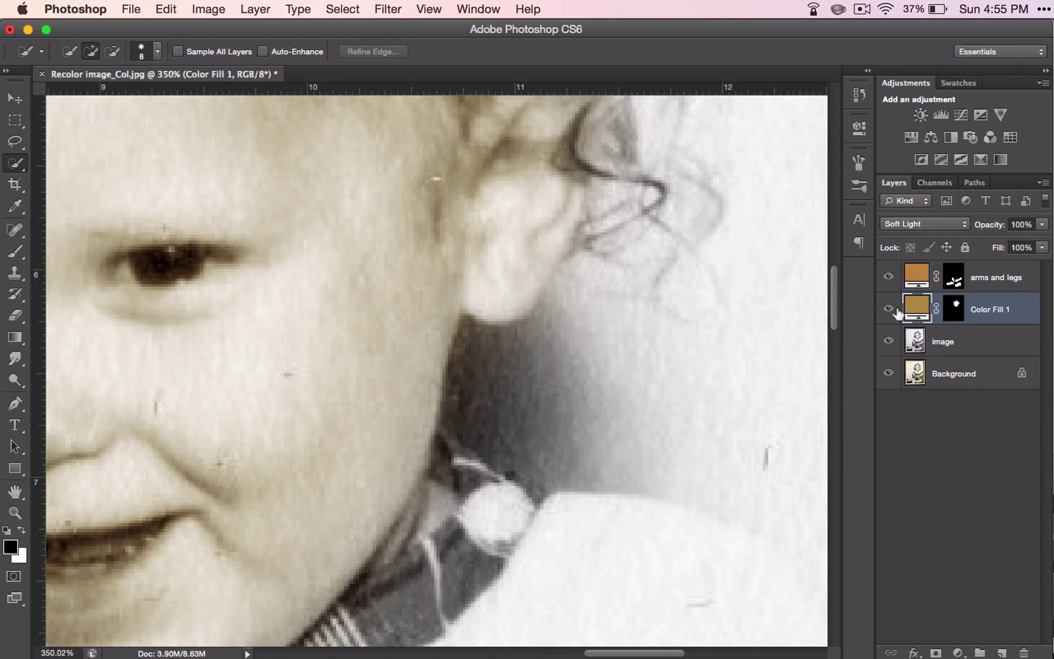
pyautogui.scroll(-5, 746, 332)
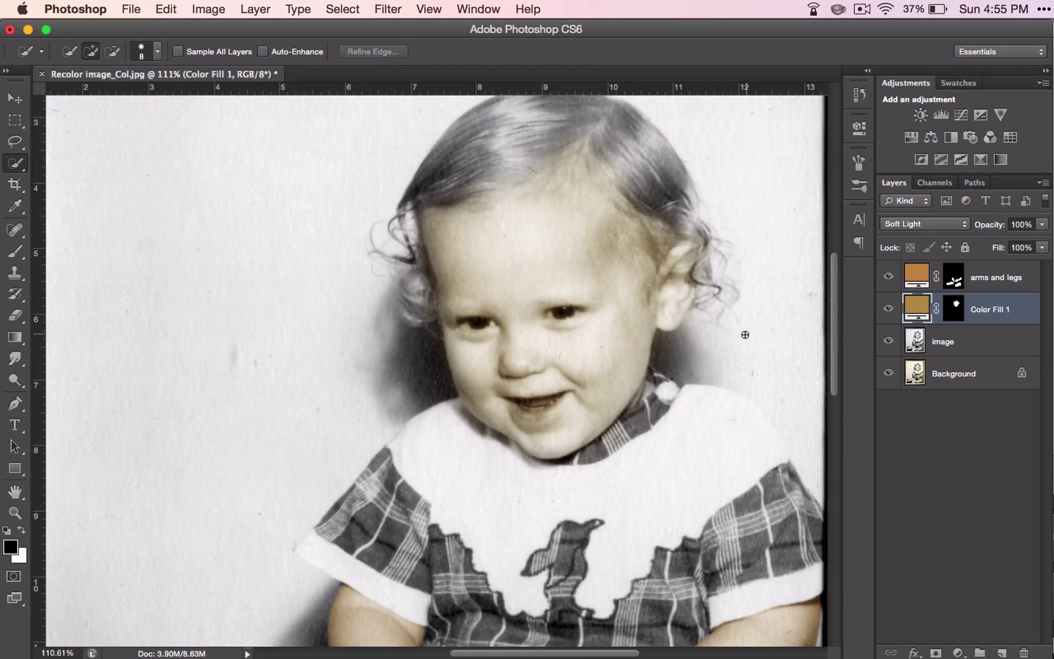
pyautogui.scroll(-5, 526, 353)
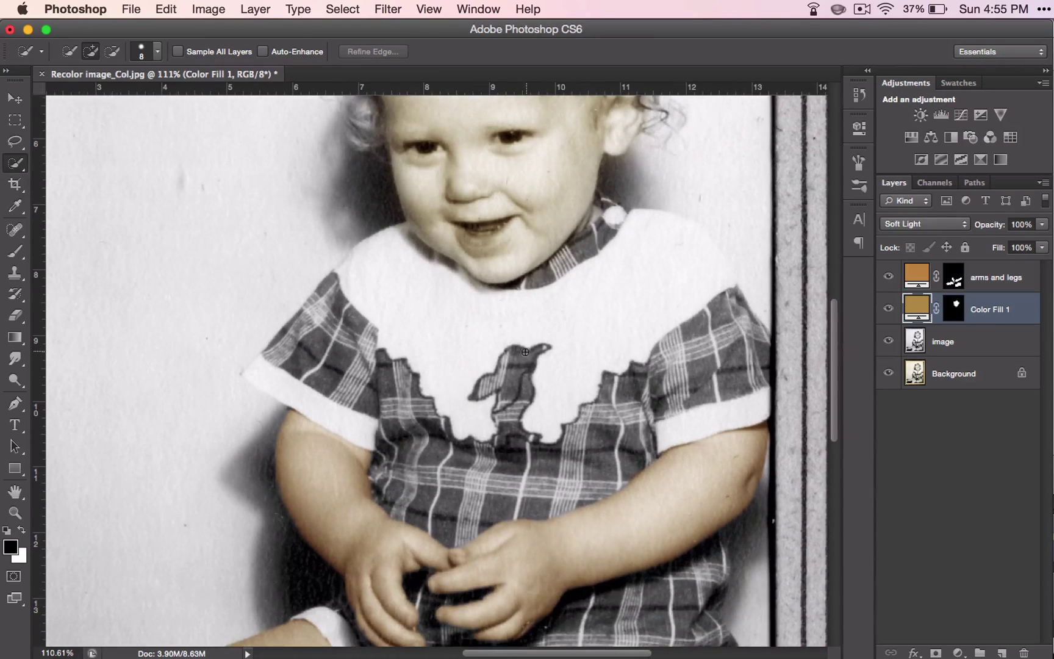
pyautogui.scroll(-3, 541, 351)
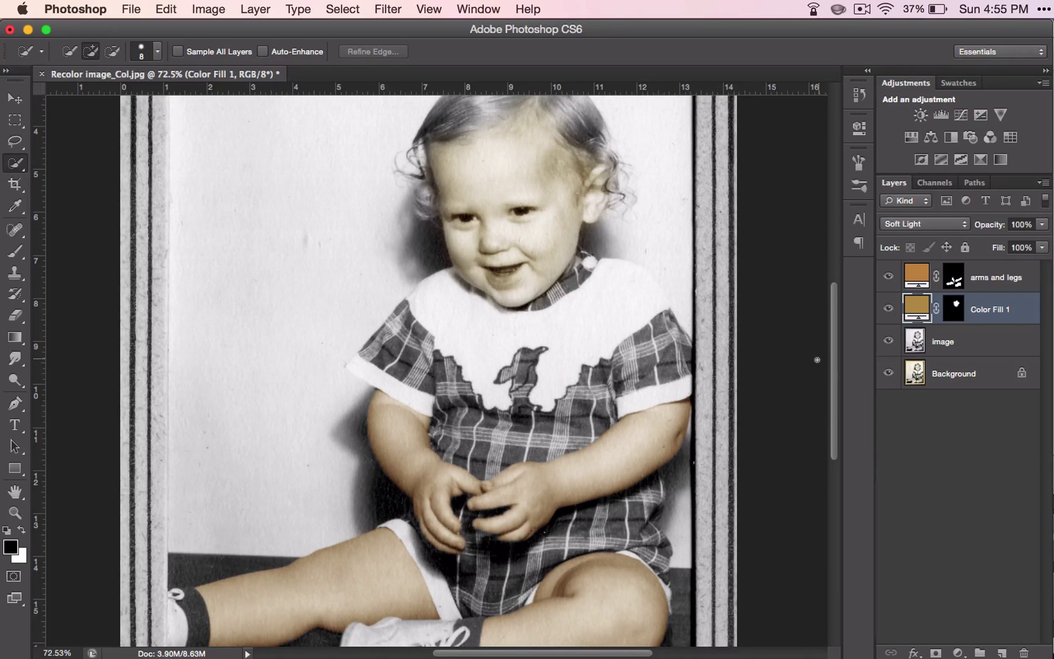
pyautogui.click(914, 273)
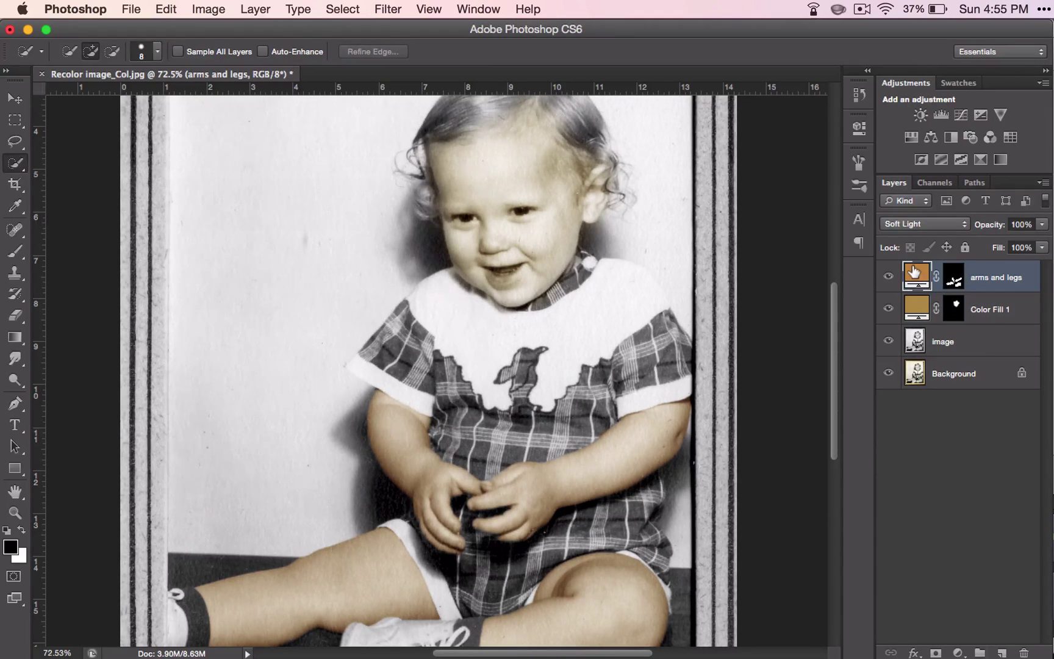
# Step: Copy the c7792d hex value from the arms and legs fill colour
pyautogui.doubleClick(914, 273)
pyautogui.doubleClick(288, 439)
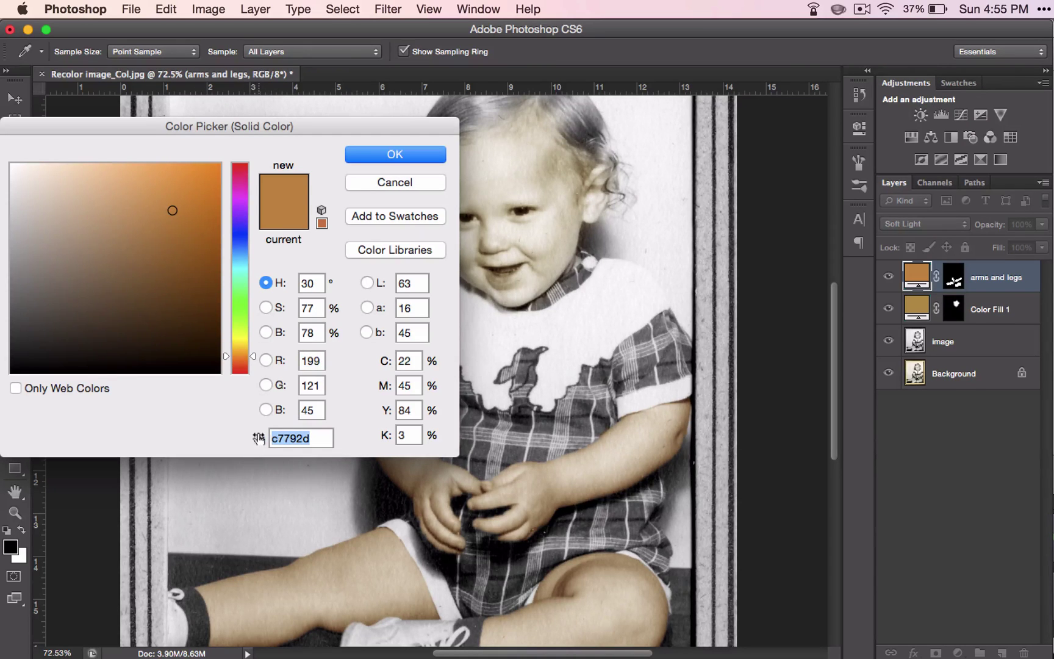
pyautogui.press('super+c')
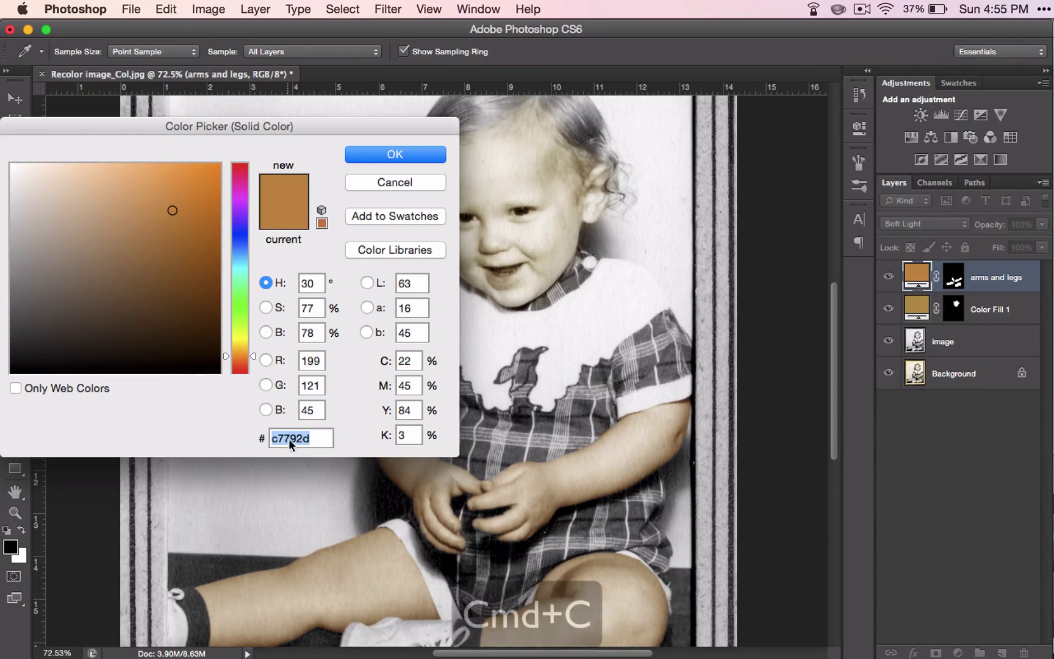
pyautogui.click(399, 159)
# Step: Replace the face fill's b38234 with c7792d, then fit the photo in view
pyautogui.doubleClick(916, 306)
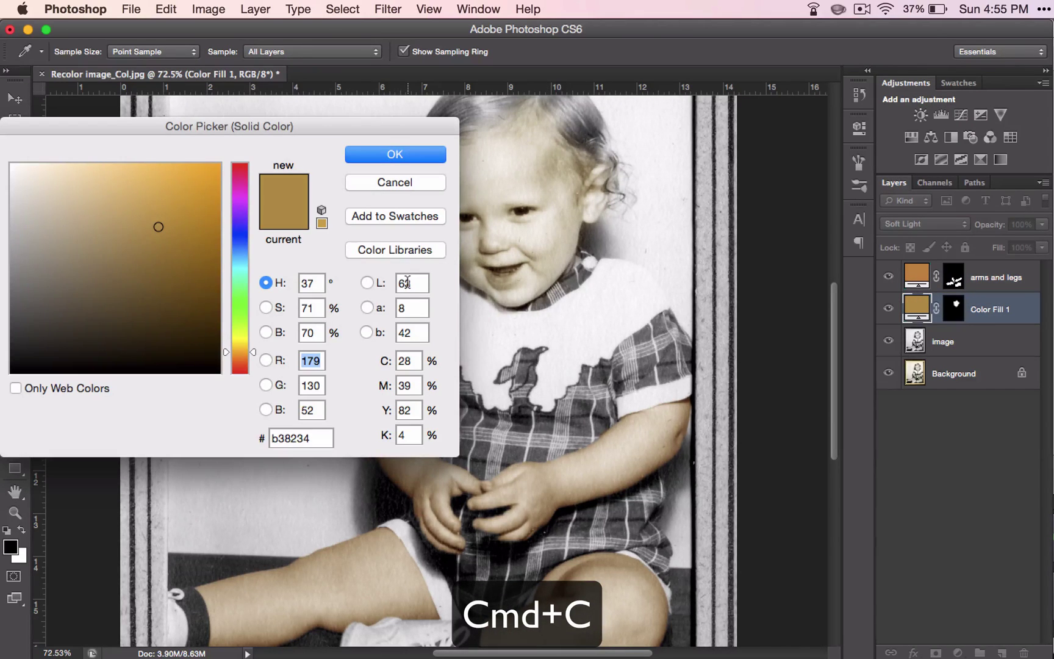
pyautogui.doubleClick(286, 439)
pyautogui.press('super+v')
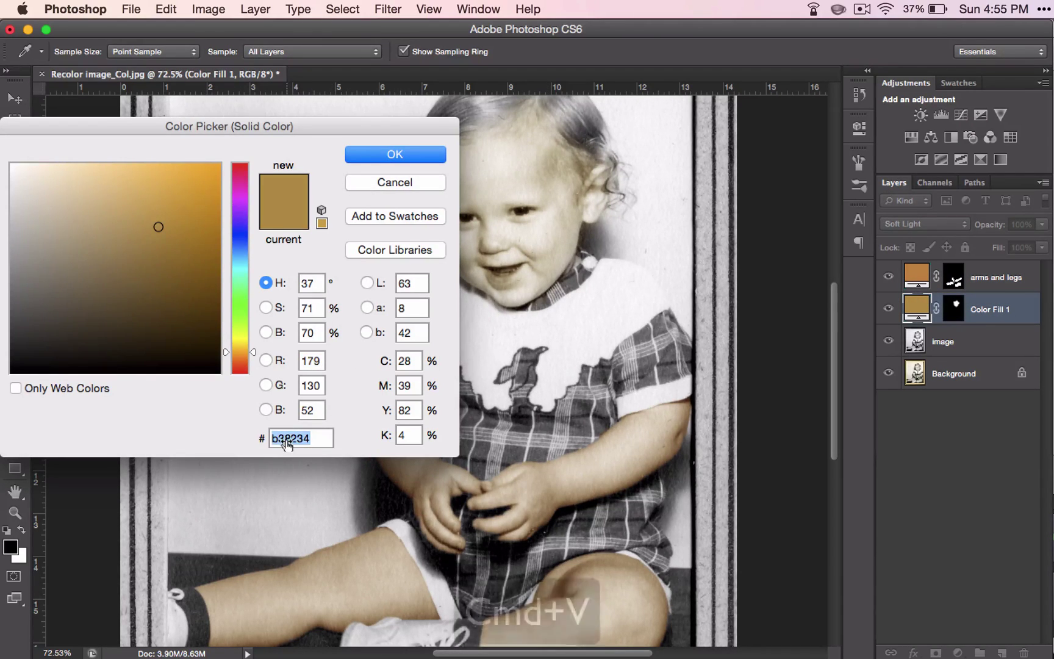
pyautogui.click(426, 154)
pyautogui.press('w')
pyautogui.press('super+0')
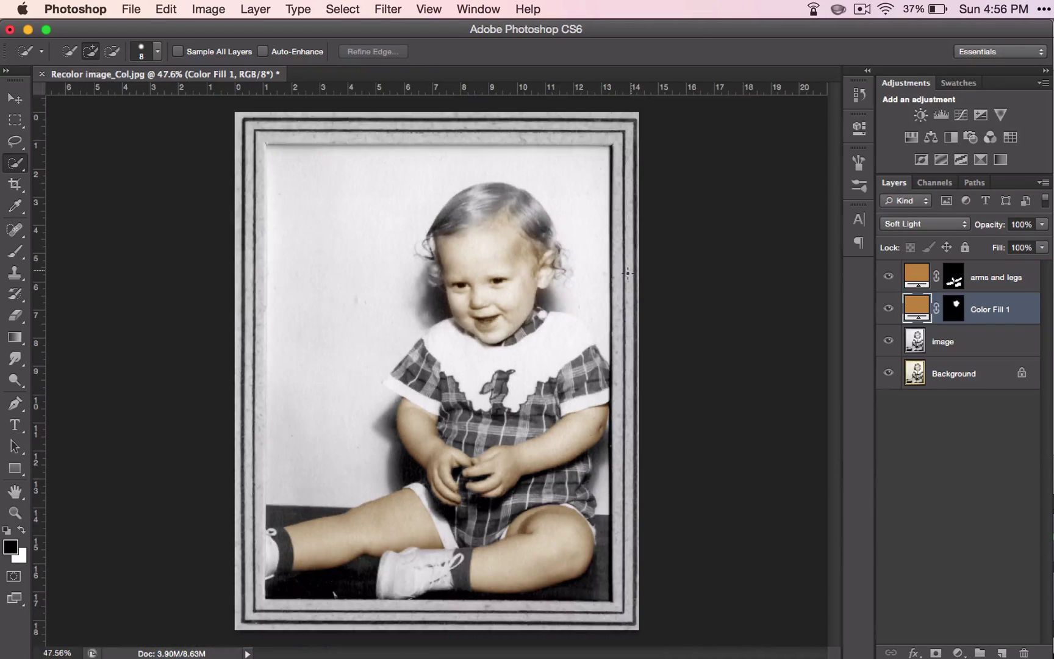